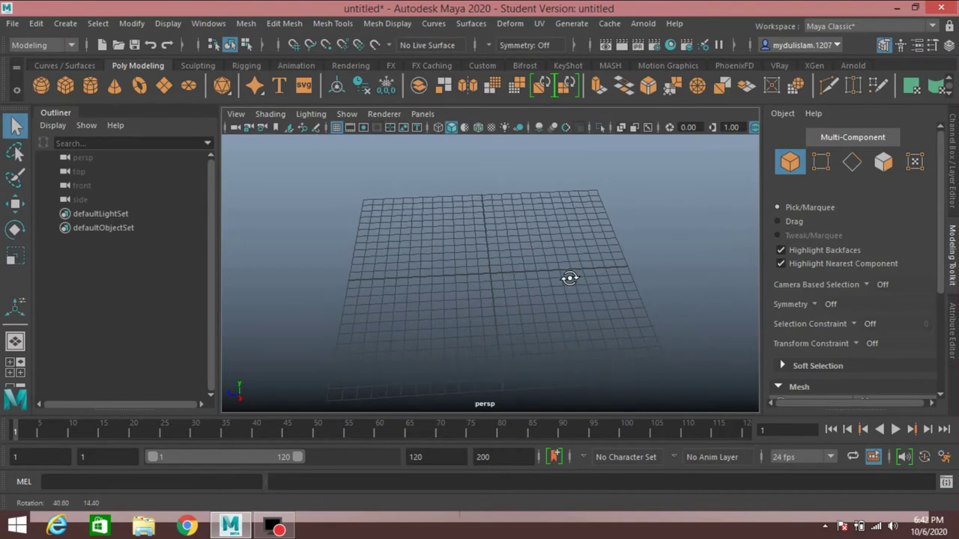
Step: Open trefoil.ma, discarding the untitled scene and accepting the Student Version notice
click(12, 23)
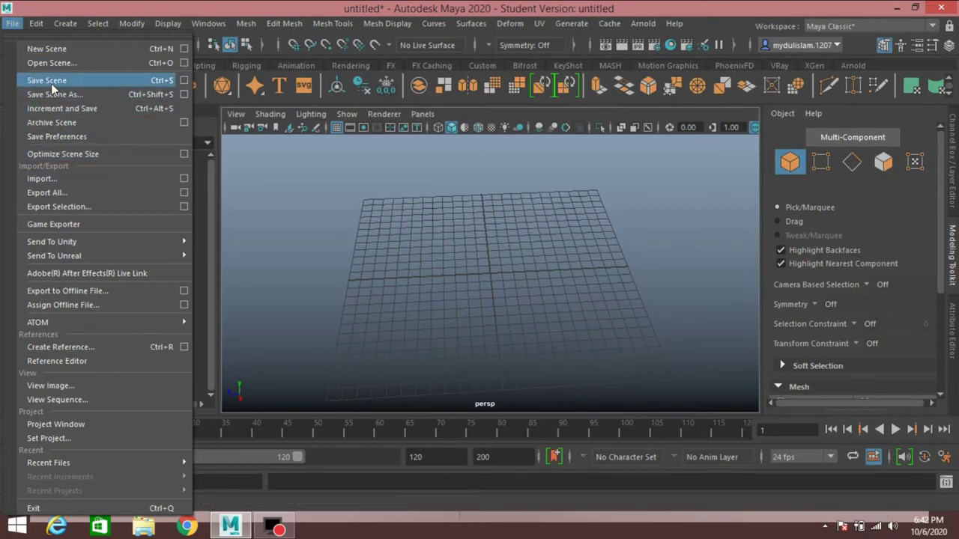
click(54, 63)
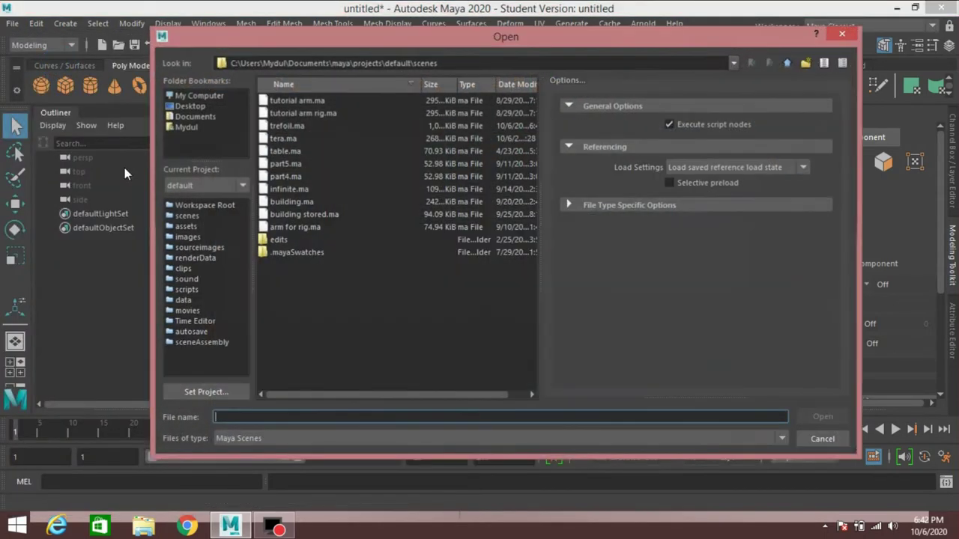
click(287, 126)
click(823, 416)
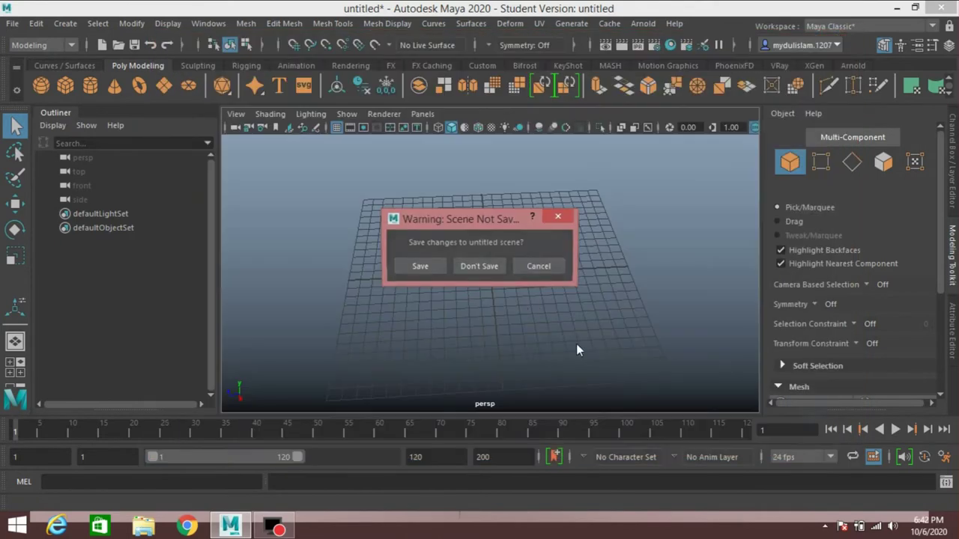
click(479, 266)
click(462, 276)
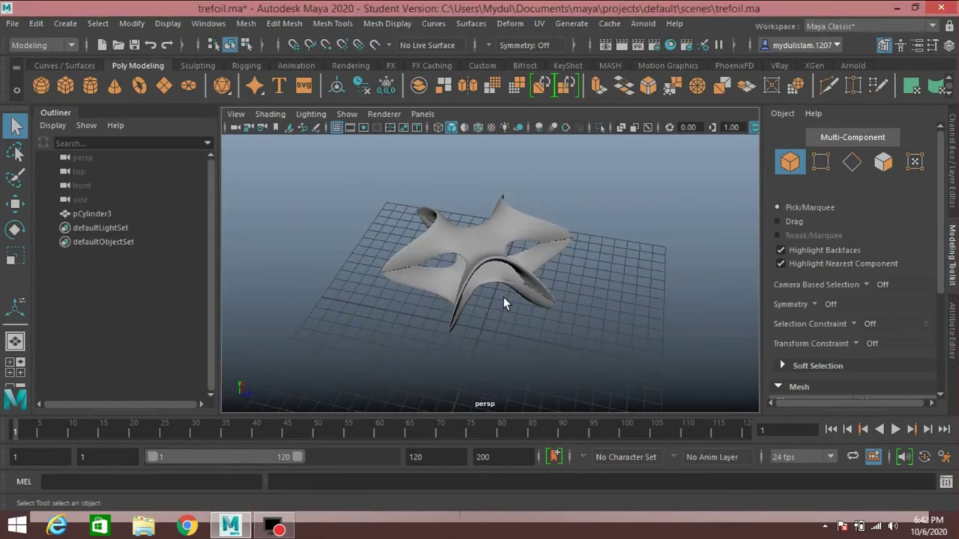
Step: Select the trefoil mesh pCylinder3 and apply Freeze Transformations to it
mouse_move(503, 296)
alt+mouse_down()
mouse_move(520, 282)
mouse_move(544, 285)
alt+mouse_up()
click(482, 255)
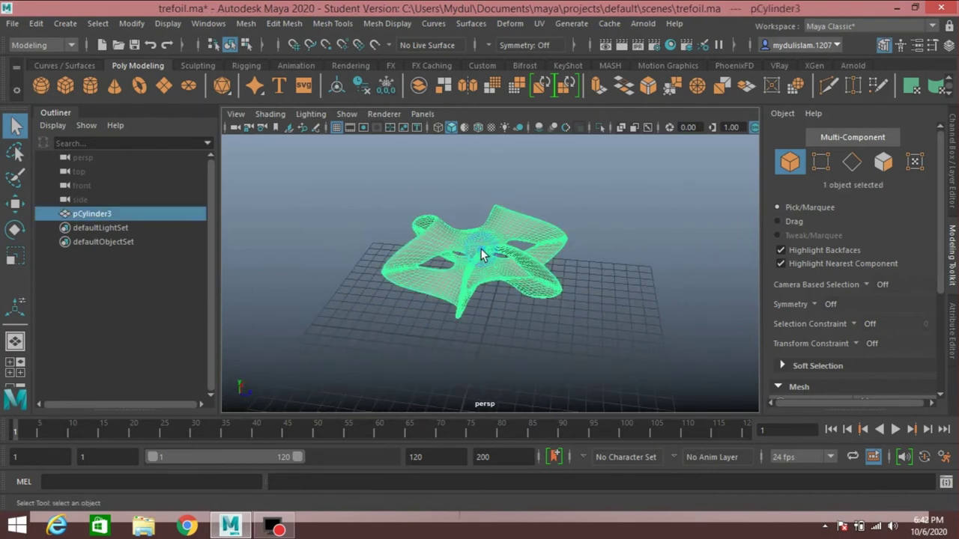
click(131, 23)
click(150, 88)
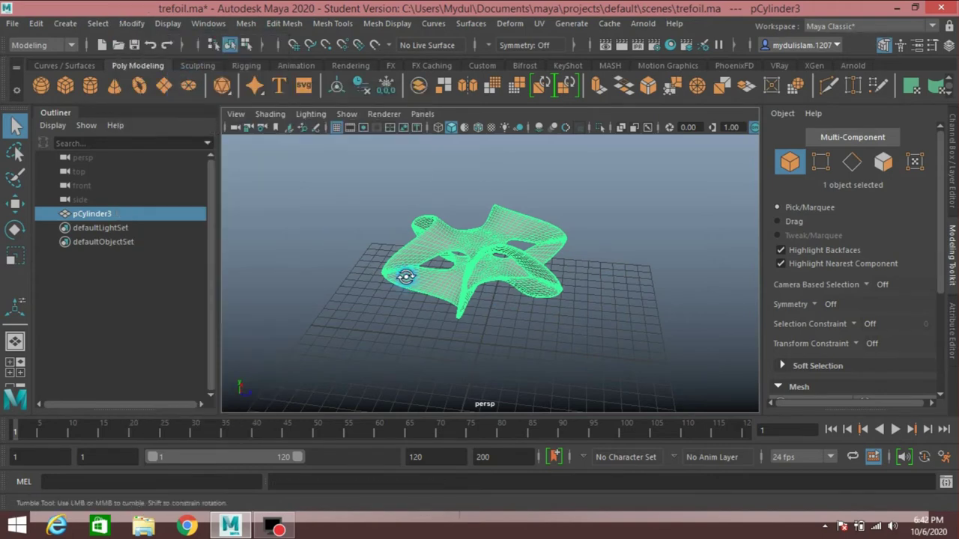
Step: Switch to the Move tool on the selected trefoil and re-angle the view
mouse_move(406, 277)
alt+mouse_down()
mouse_move(427, 274)
mouse_move(416, 290)
mouse_move(449, 278)
mouse_move(427, 270)
alt+mouse_up()
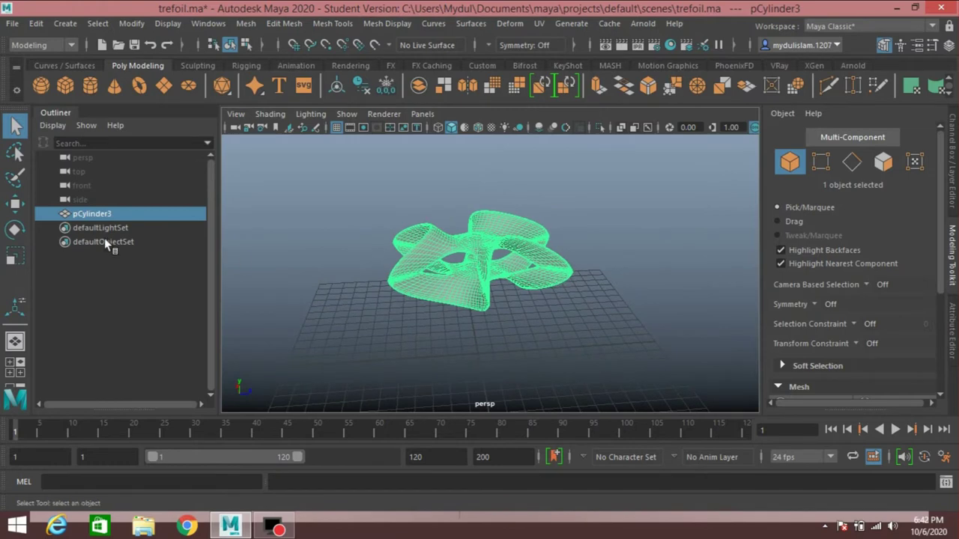
click(15, 203)
mouse_move(475, 189)
mouse_down()
mouse_move(482, 238)
mouse_move(529, 242)
mouse_move(495, 225)
mouse_move(488, 272)
mouse_move(475, 272)
mouse_move(490, 261)
mouse_up()
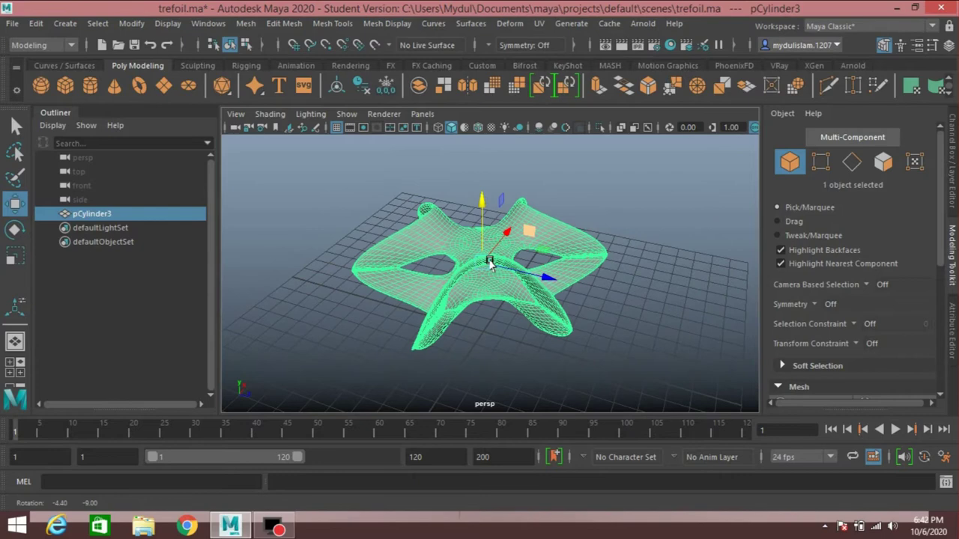
Step: Preview the KeyShot shelf, return to Poly Modeling, then open a new Chrome window
click(573, 65)
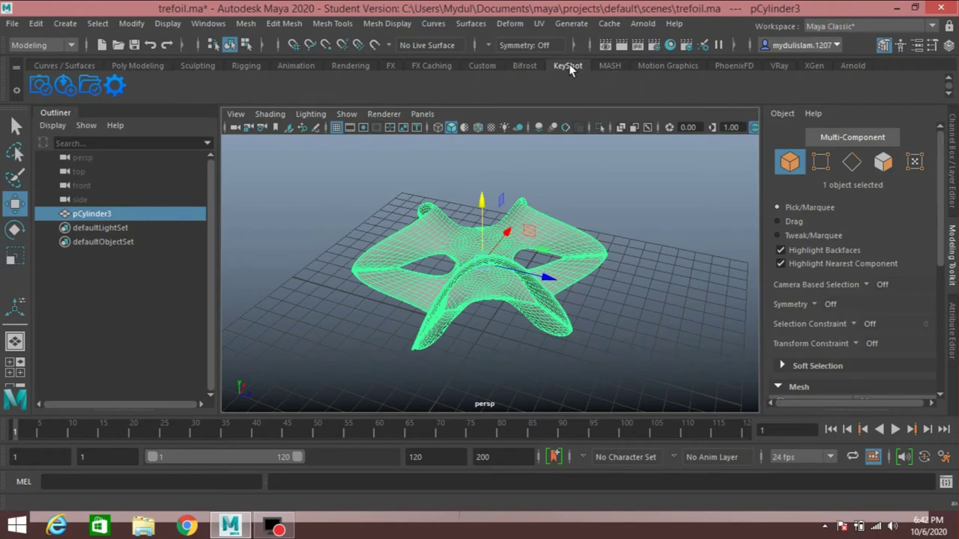
click(137, 66)
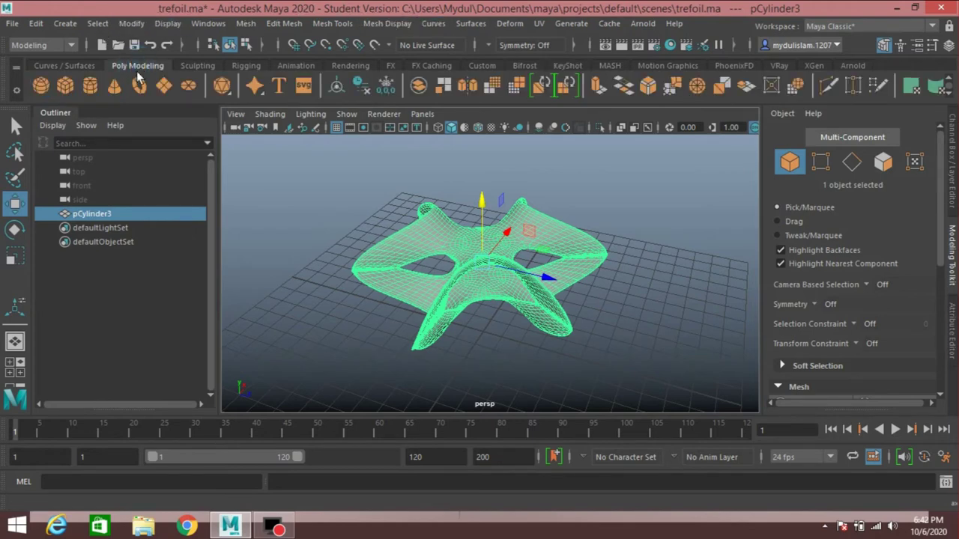
alt+drag(488, 241, 482, 251)
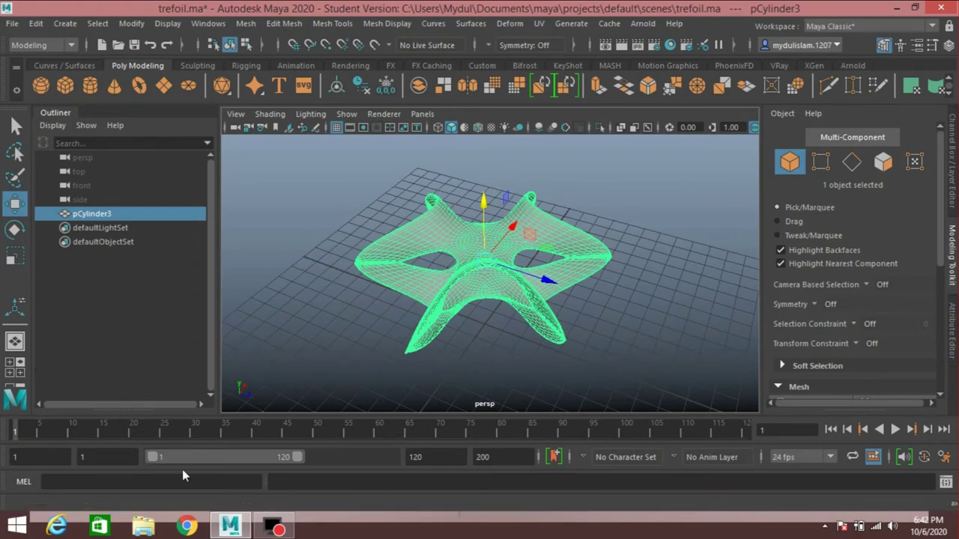
click(187, 526)
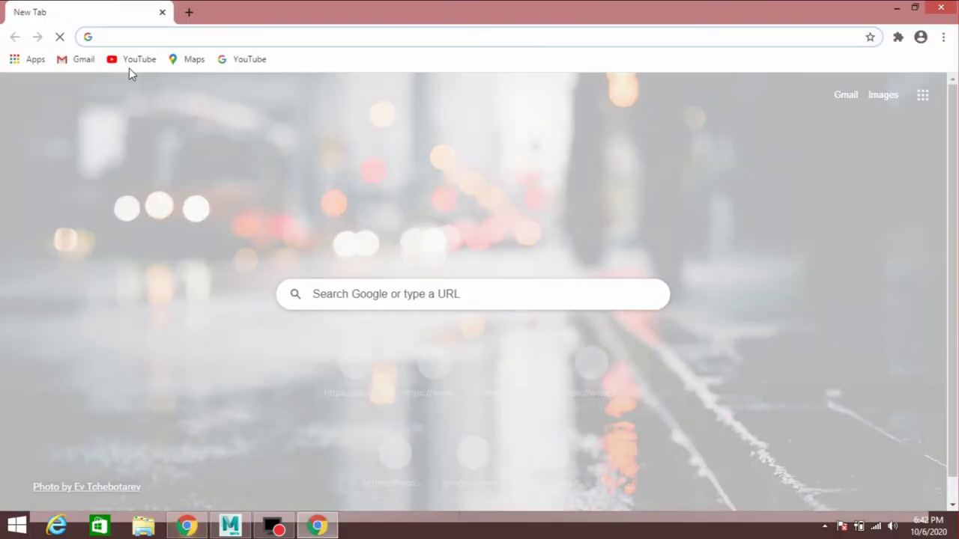
Step: Search for 'keyshot plug in for maya' and open the 'Plugins - KeyShot' result
click(176, 38)
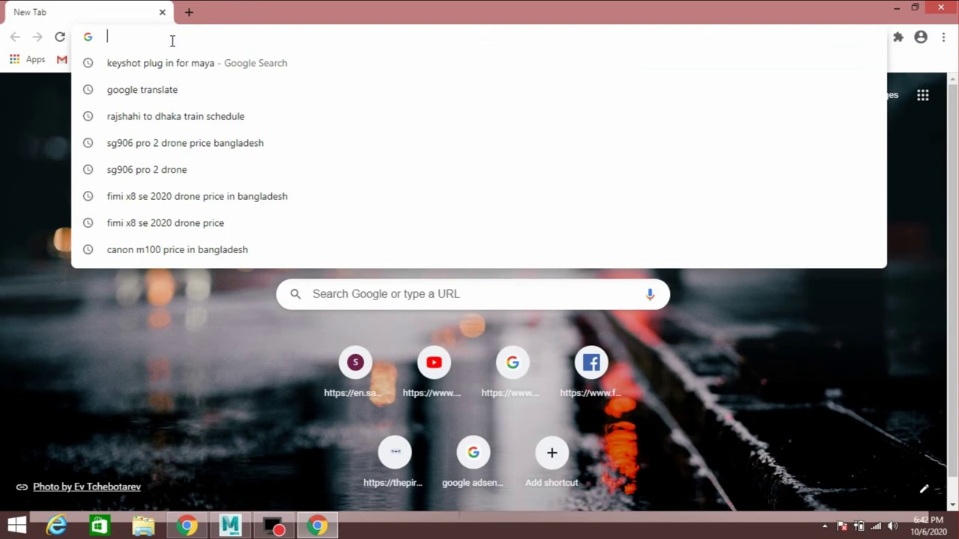
text(key)
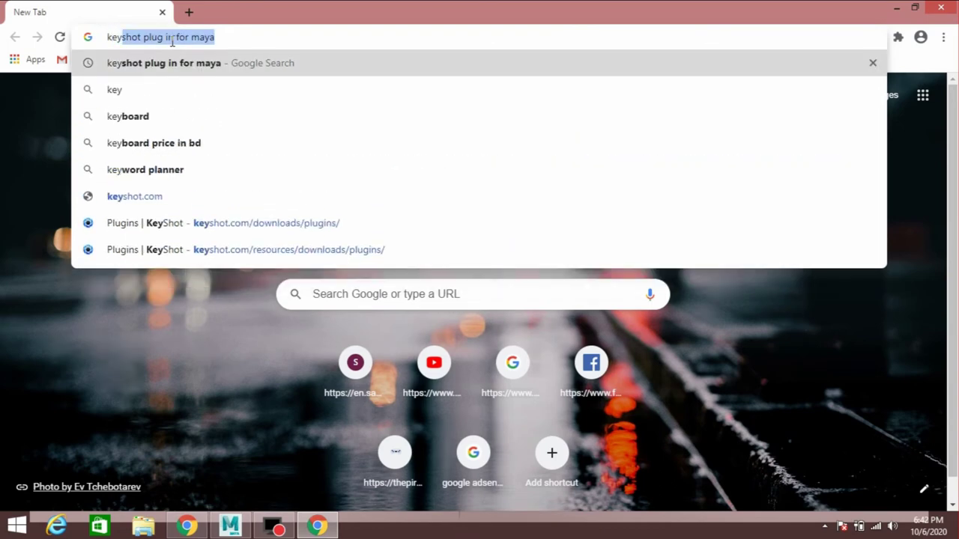
click(208, 64)
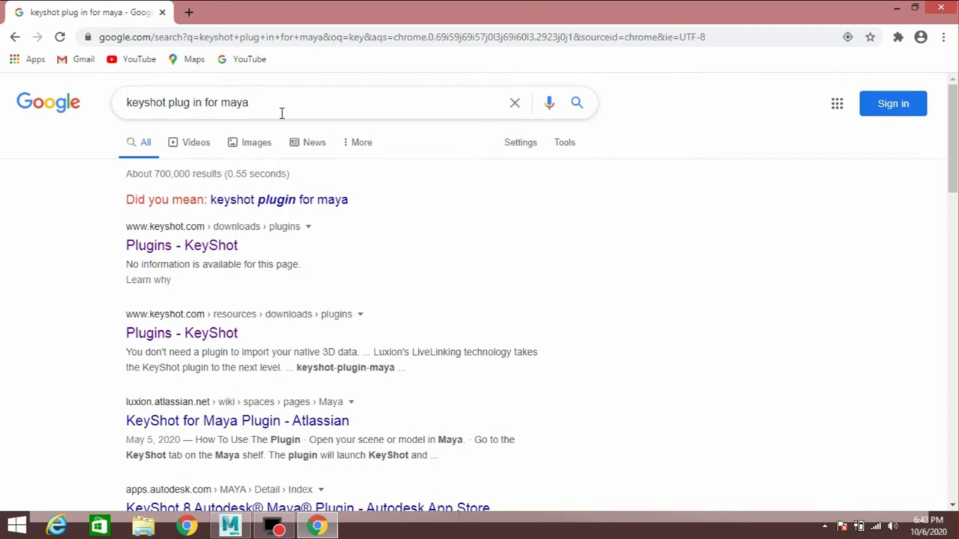
click(218, 253)
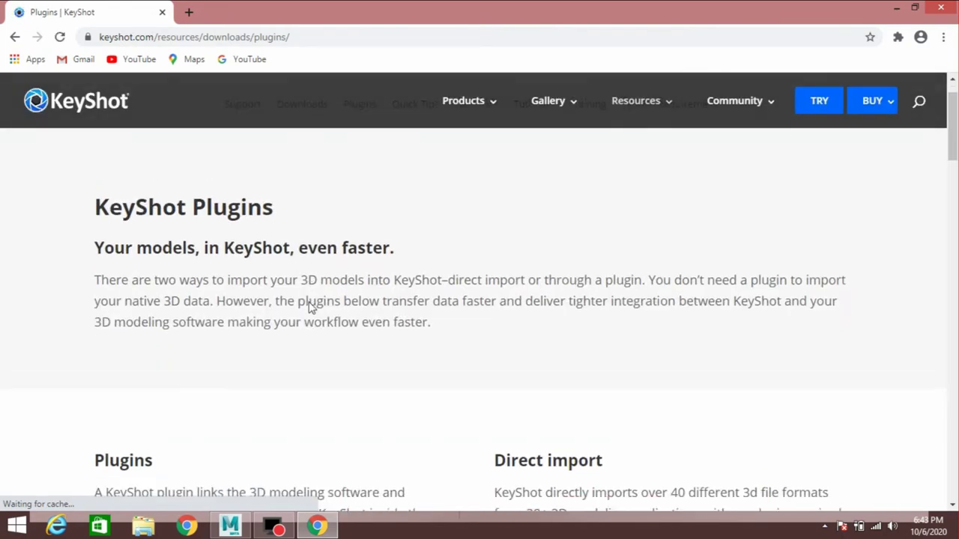
Step: Scroll to the Luxion plugins grid and open the Maya plugin's details
scroll(311, 307, down, 3)
scroll(310, 307, down, 3)
scroll(311, 307, down, 3)
scroll(311, 307, down, 2)
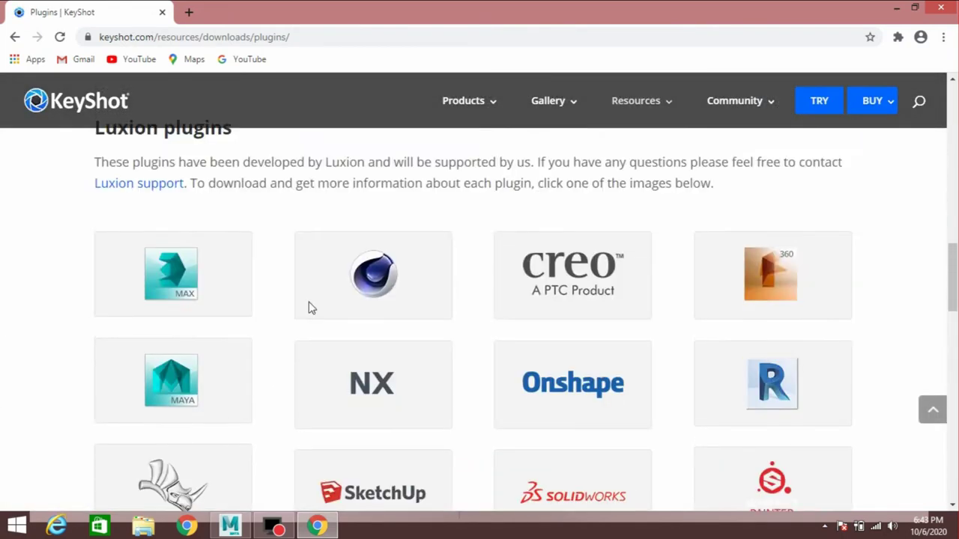
scroll(311, 307, down, 1)
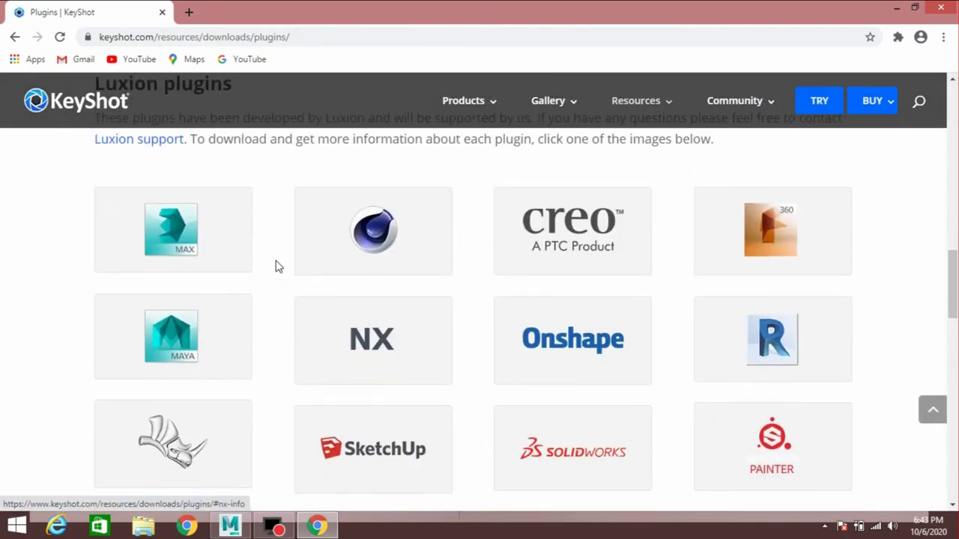
click(187, 344)
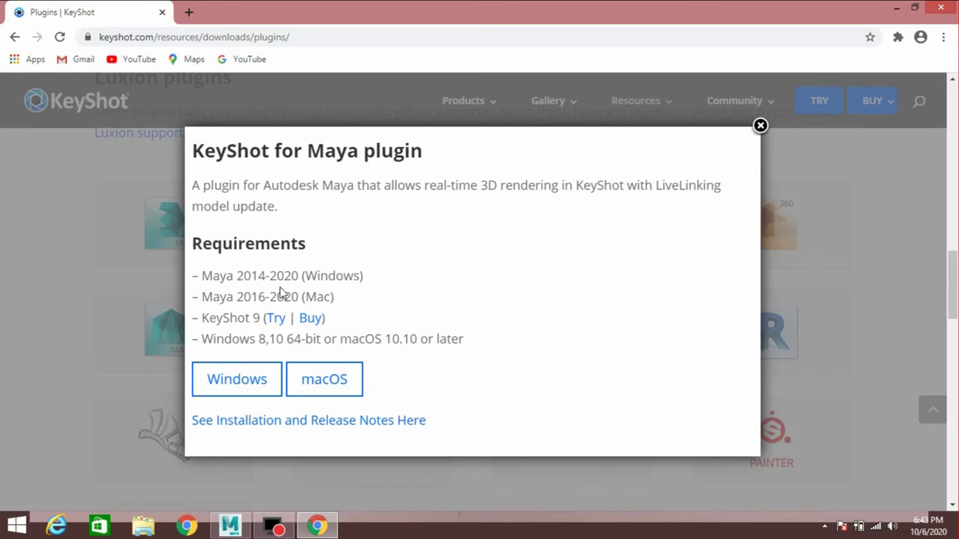
Step: Start downloading the Windows version of the KeyShot for Maya plugin
click(256, 383)
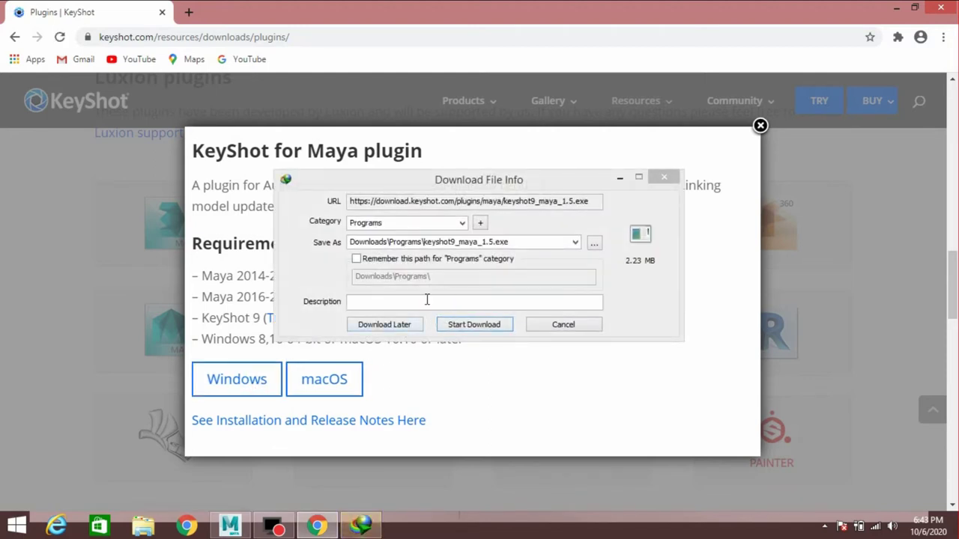
click(474, 327)
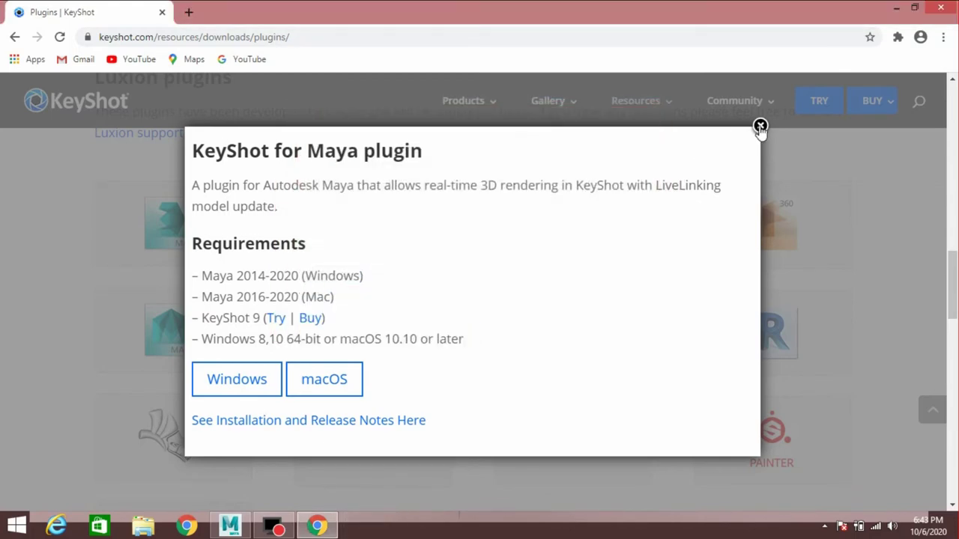
Step: Dismiss the plugin details and close Chrome to return to Maya
click(759, 127)
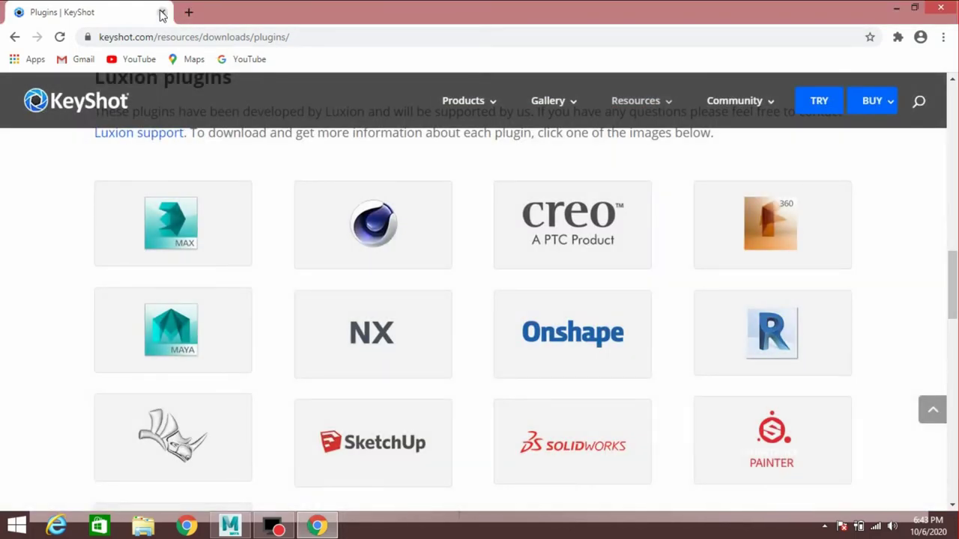
click(162, 15)
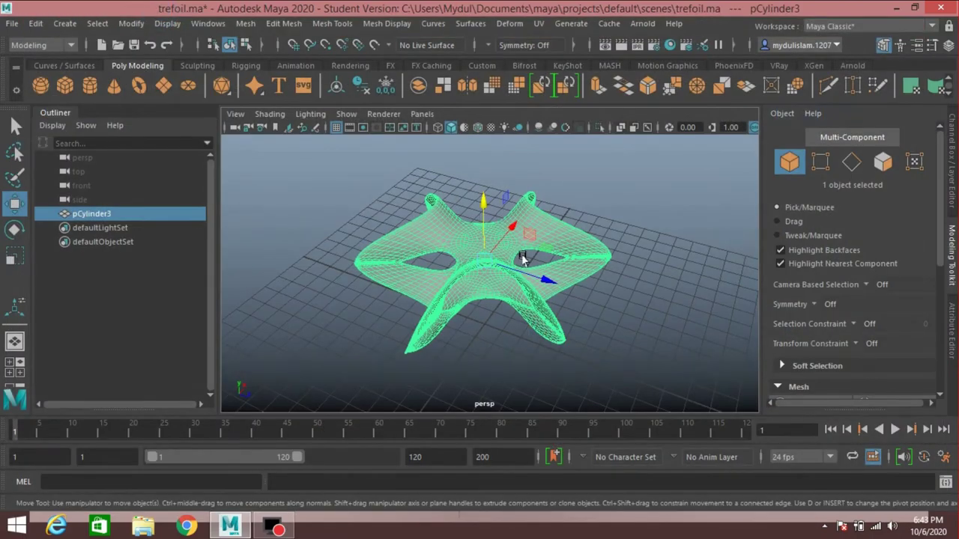
Step: Re-angle and zoom the trefoil view, then bring up Maya's Windows menu
mouse_move(521, 252)
alt+mouse_down()
mouse_move(527, 257)
mouse_move(499, 252)
mouse_move(522, 250)
mouse_move(513, 259)
mouse_move(520, 247)
mouse_move(527, 303)
mouse_move(534, 256)
alt+mouse_up()
scroll(533, 256, up, 3)
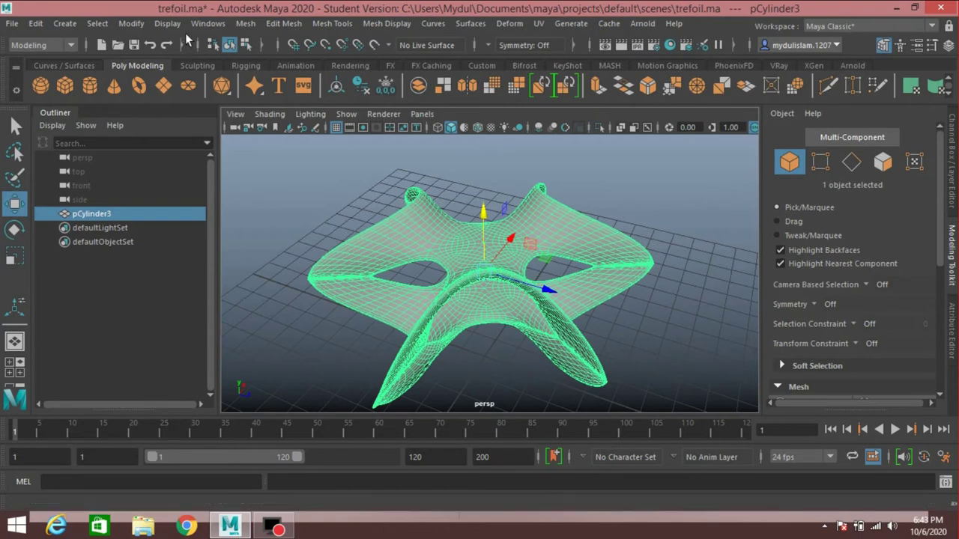
click(207, 23)
mouse_move(249, 158)
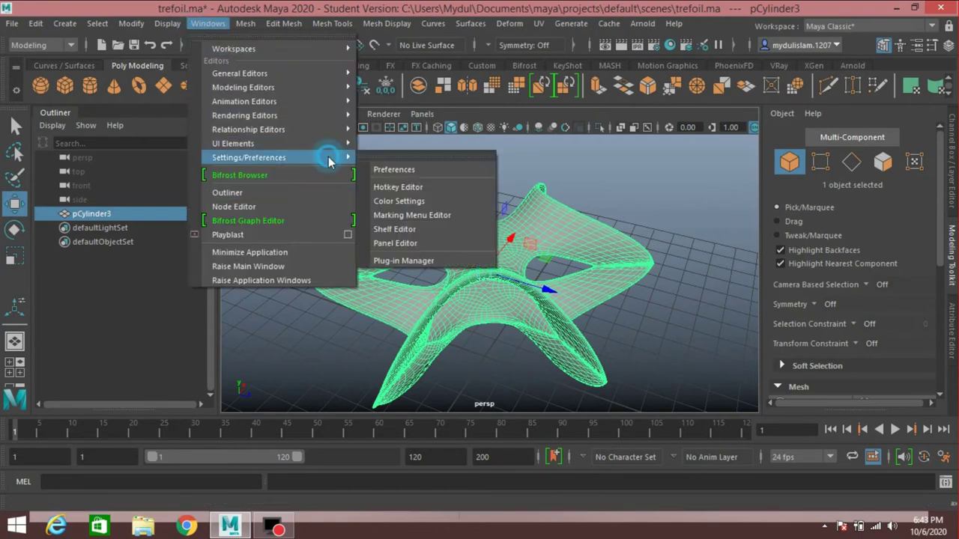
Step: In the Plug-in Manager, verify KeyShot.mll is Loaded with Auto load ticked, then close it
click(405, 260)
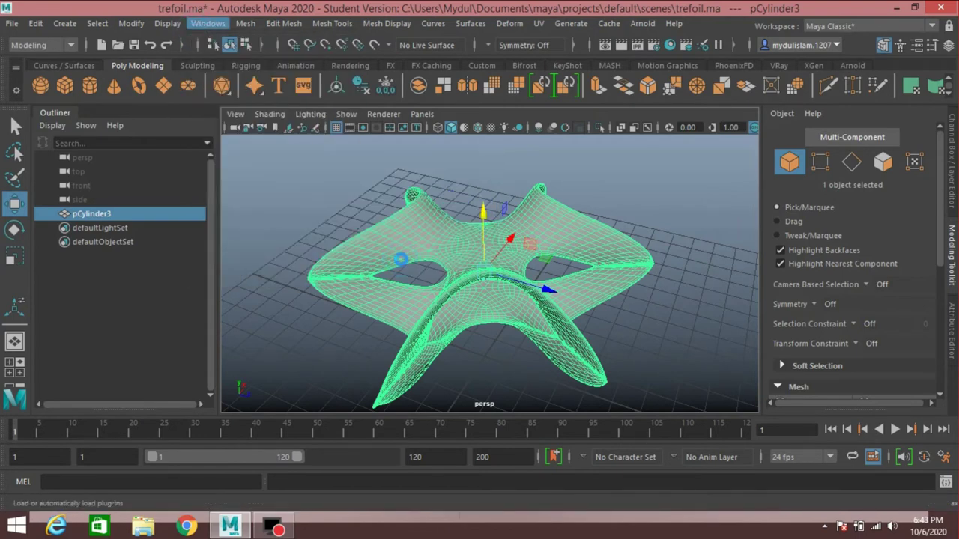
scroll(428, 287, down, 4)
scroll(428, 288, down, 6)
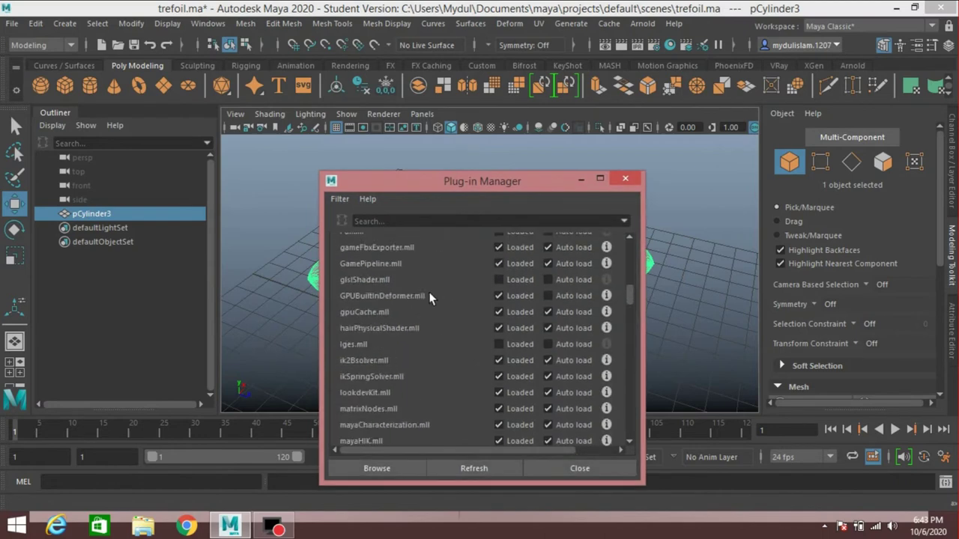
scroll(429, 292, down, 6)
scroll(429, 299, down, 5)
scroll(429, 299, down, 3)
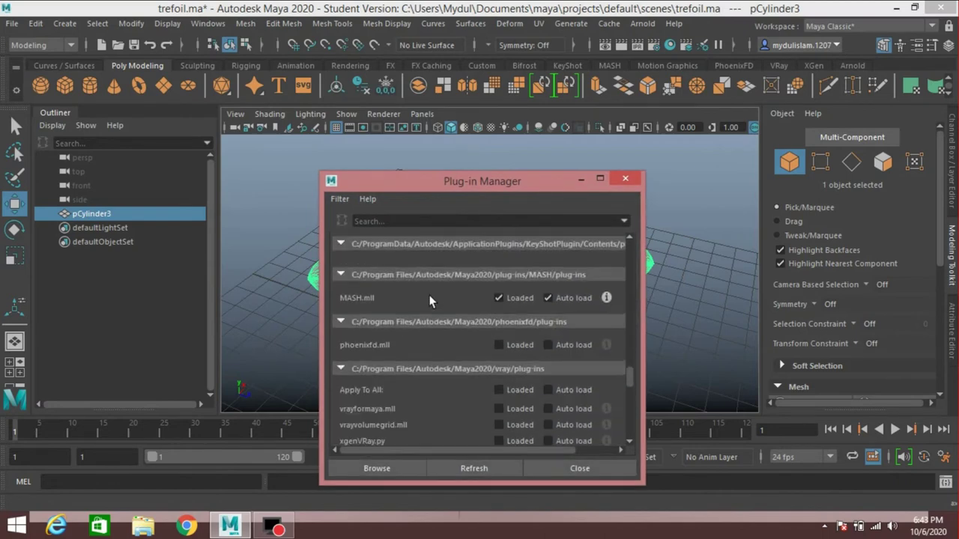
scroll(428, 297, down, 3)
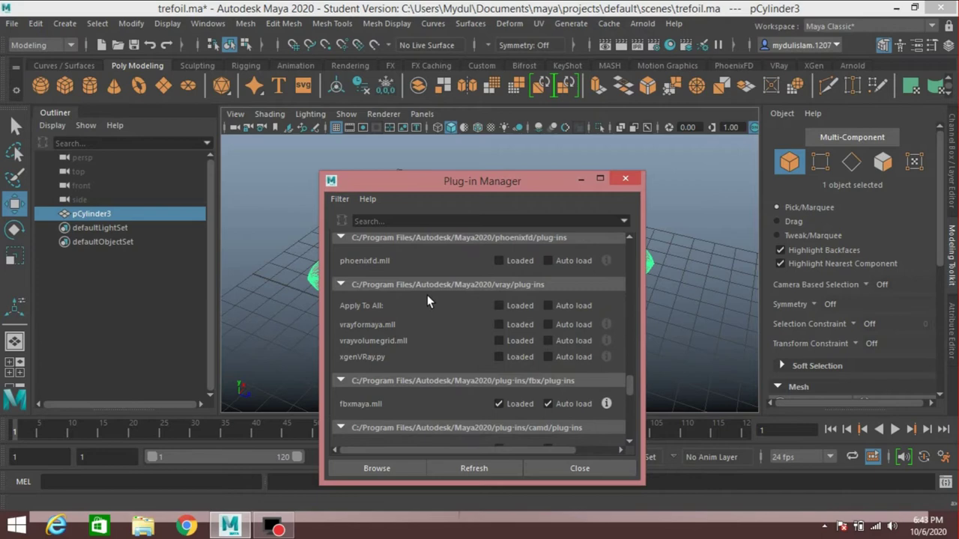
scroll(427, 300, down, 2)
scroll(427, 300, down, 4)
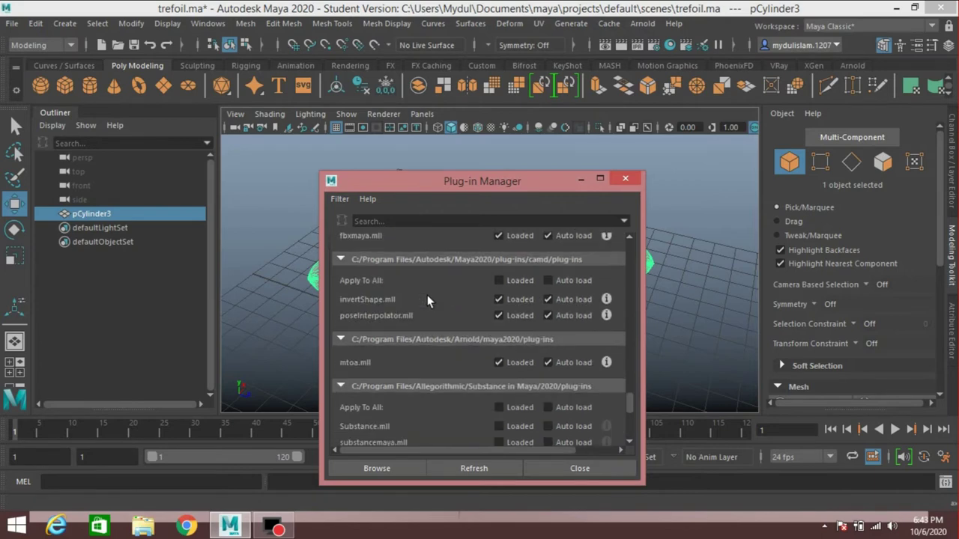
scroll(427, 300, down, 4)
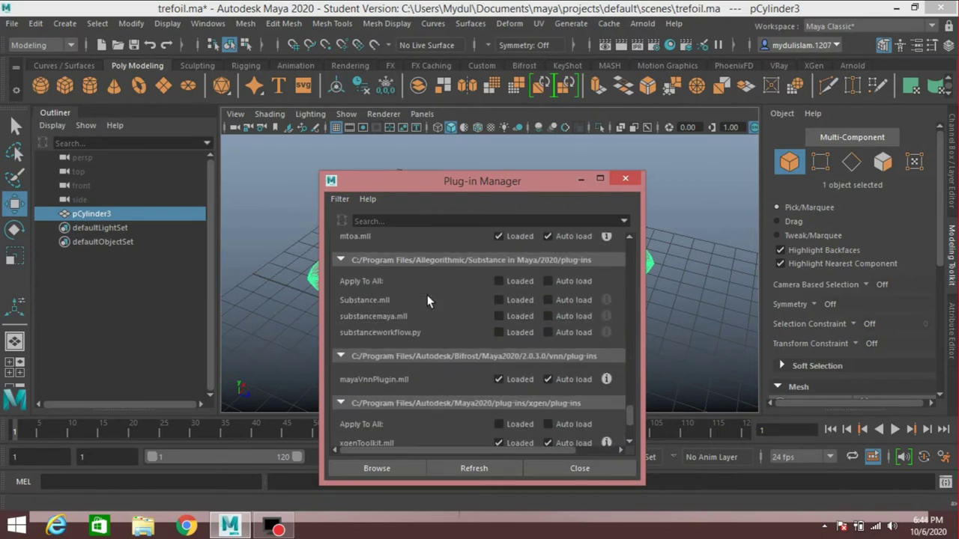
scroll(428, 300, down, 4)
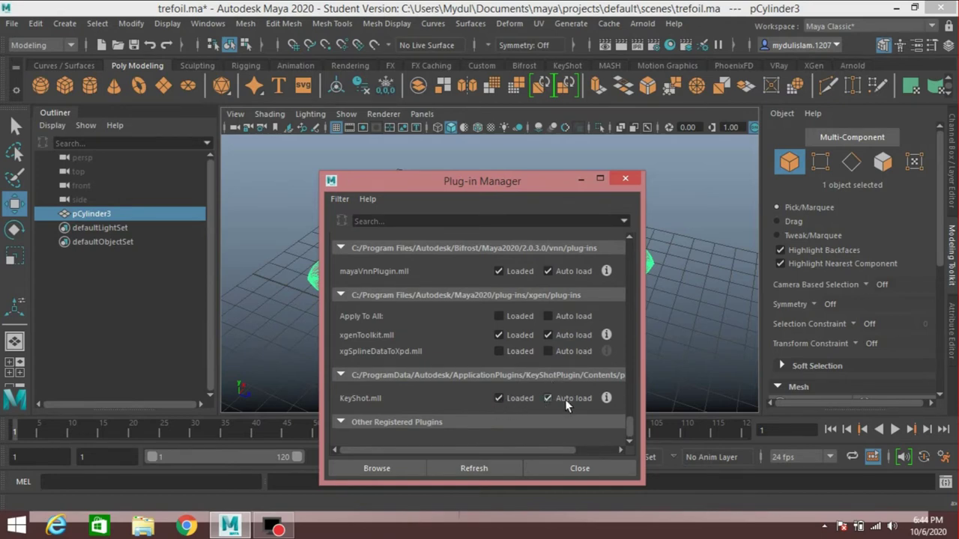
click(562, 467)
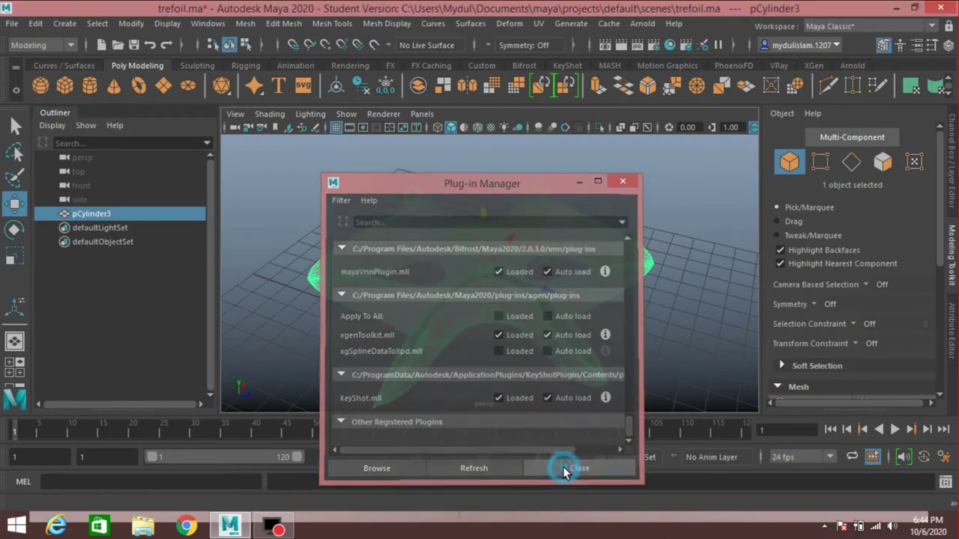
scroll(362, 253, down, 2)
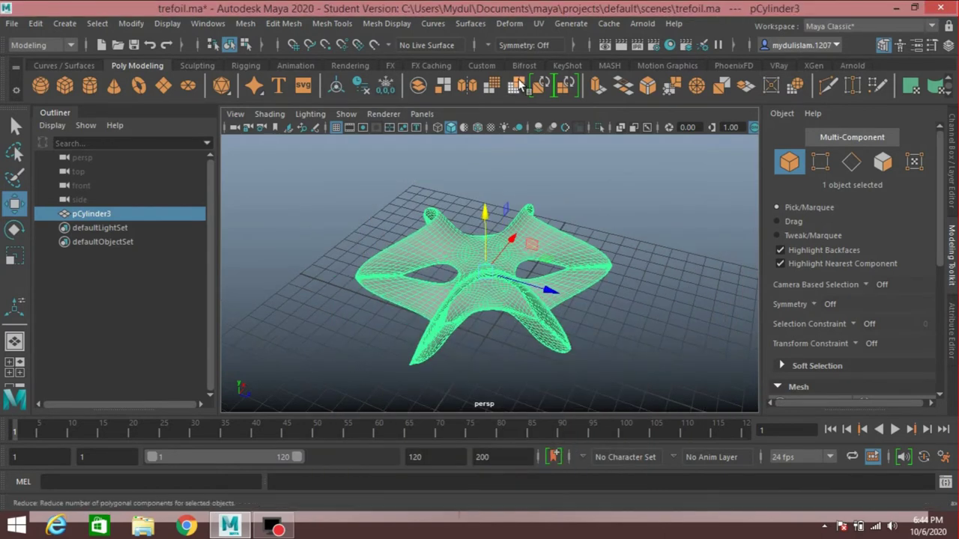
Step: Export the scene from the KeyShot shelf to the Desktop as file.bip
click(567, 65)
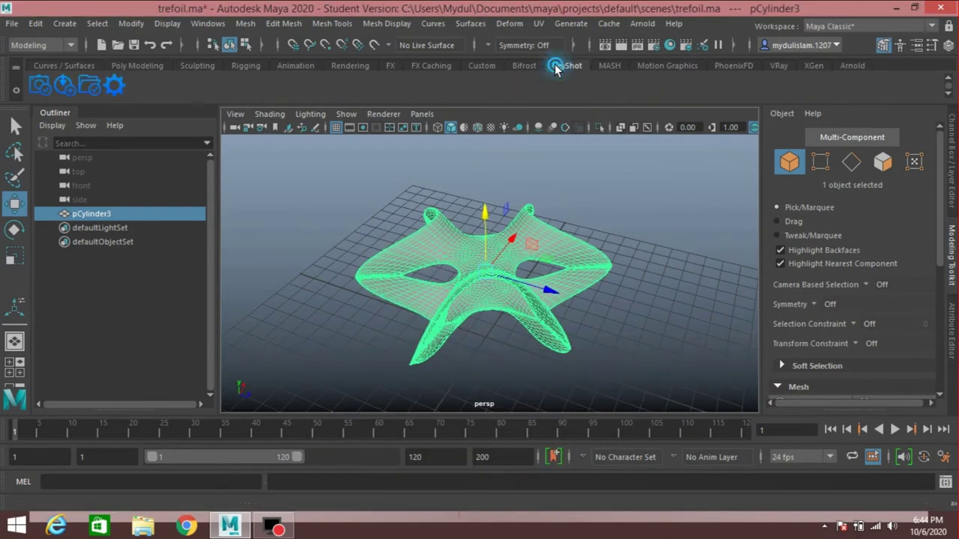
click(91, 87)
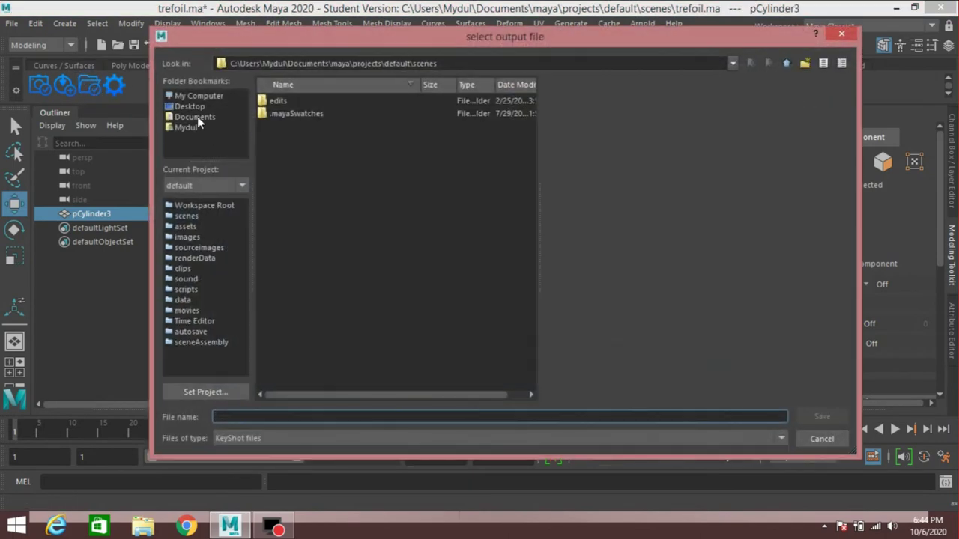
click(196, 109)
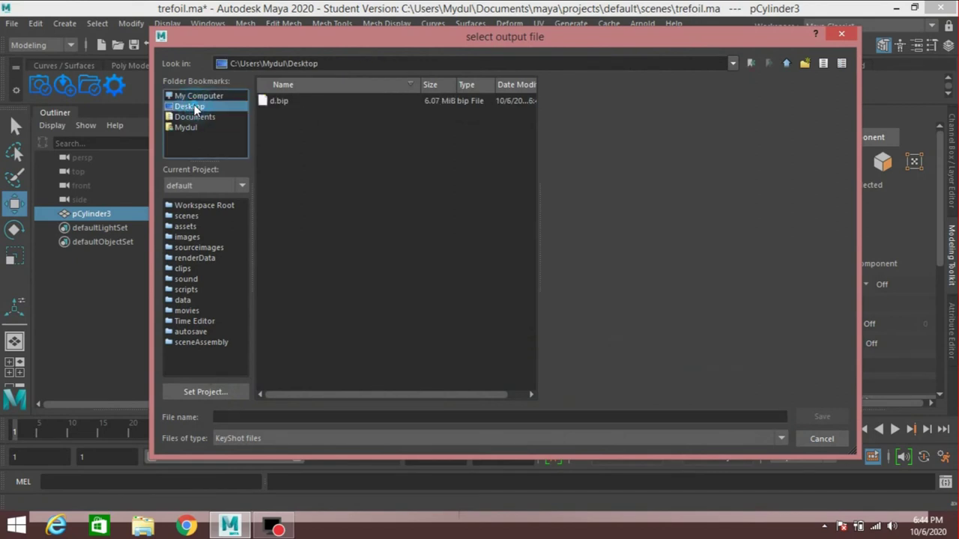
click(263, 417)
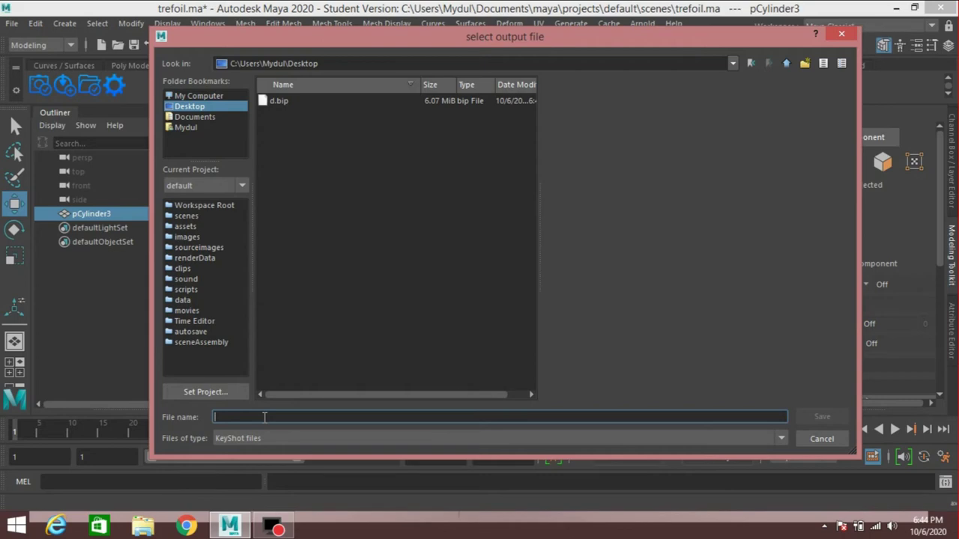
text(t)
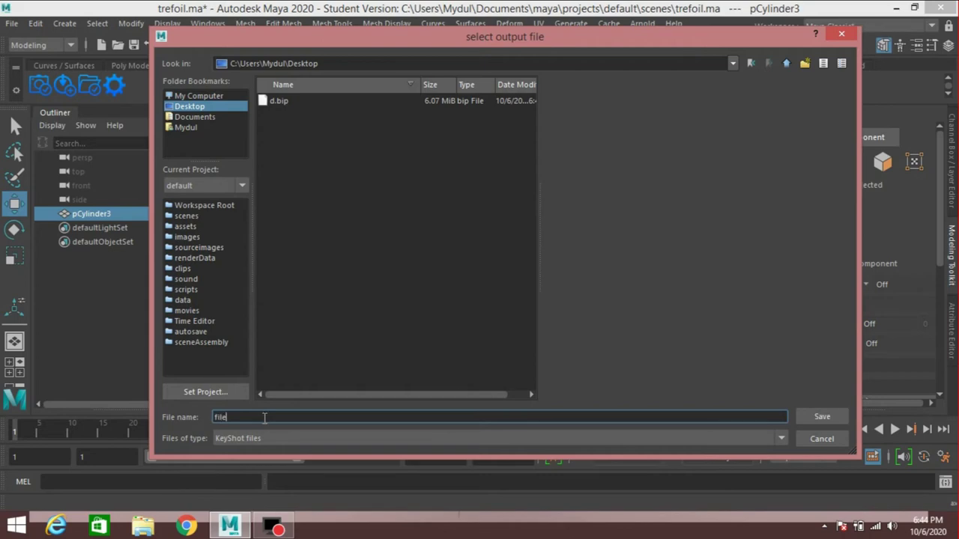
click(827, 419)
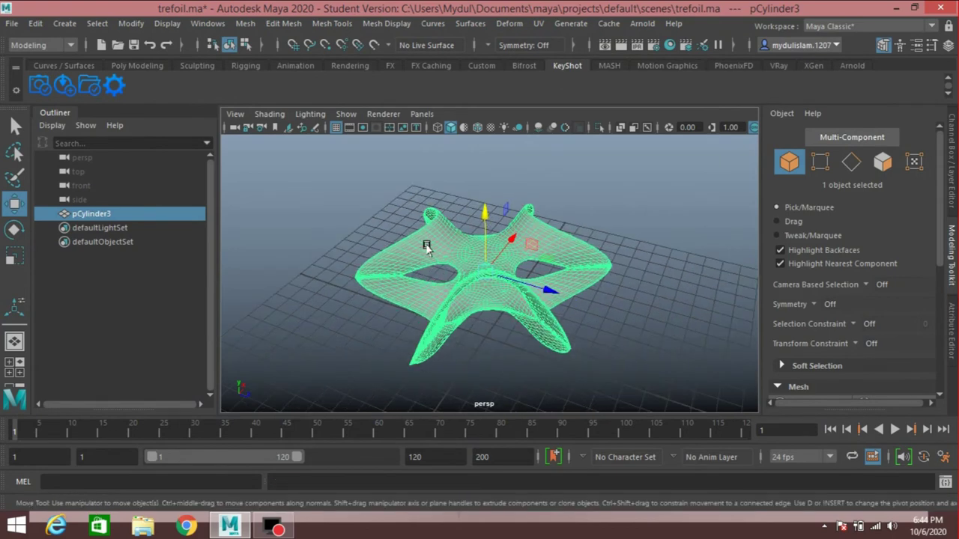
Step: Launch KeyShot 9 from the Apps list on the Windows Start screen
click(16, 526)
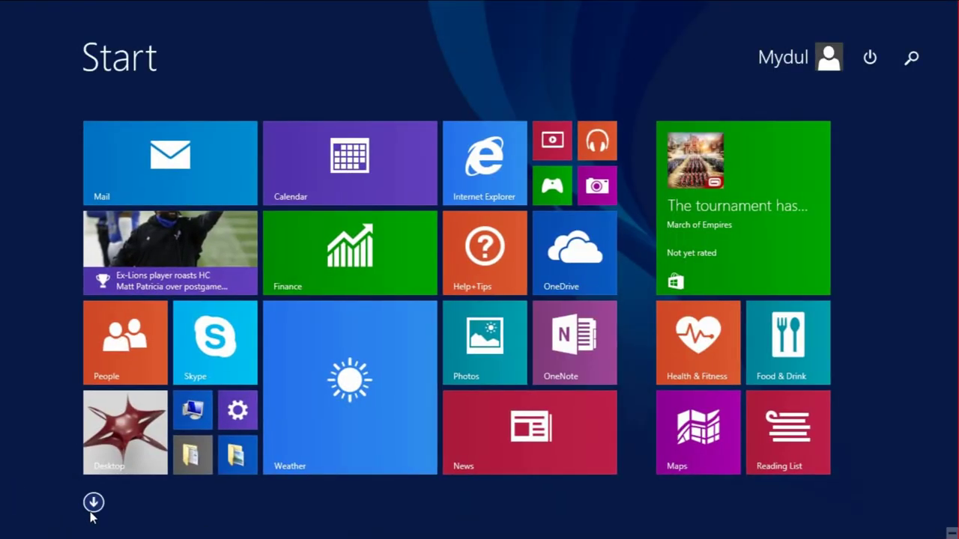
click(92, 509)
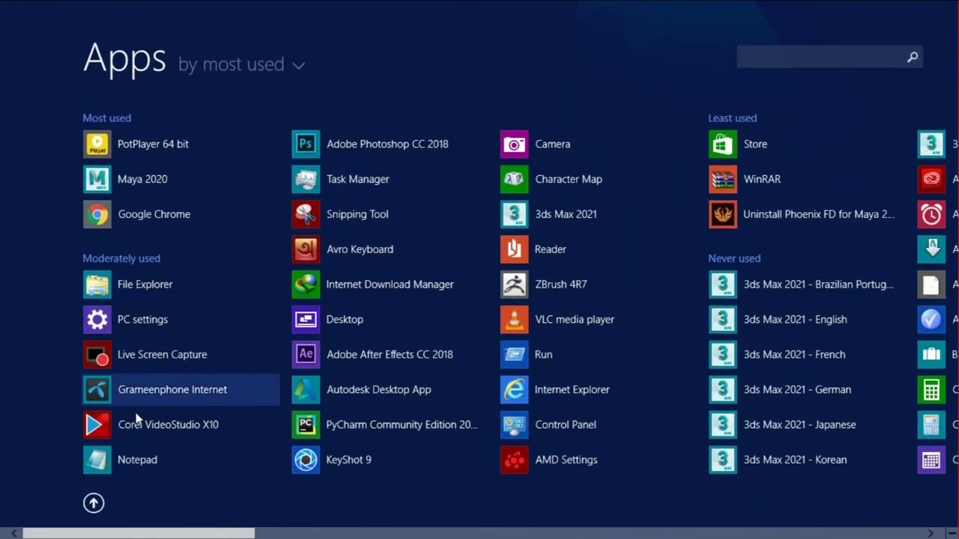
click(337, 460)
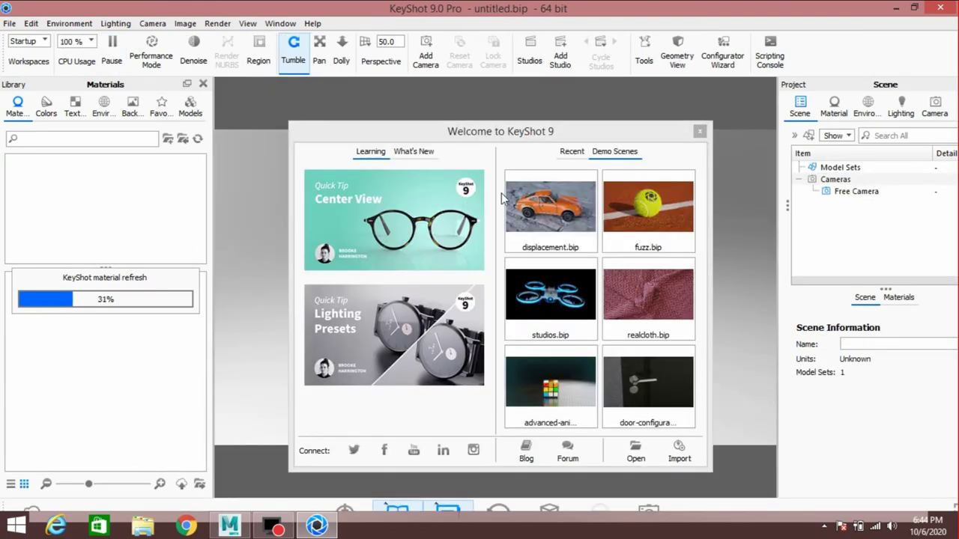
Step: Close the Welcome to KeyShot 9 window to reveal the empty scene
click(698, 133)
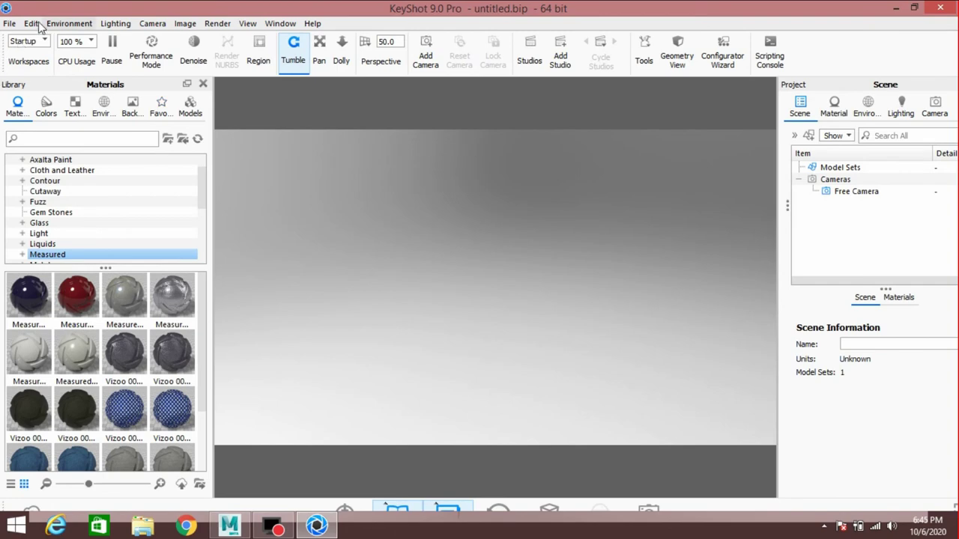
Step: Import file.bip from the Desktop and resume real-time rendering of the trefoil
click(10, 24)
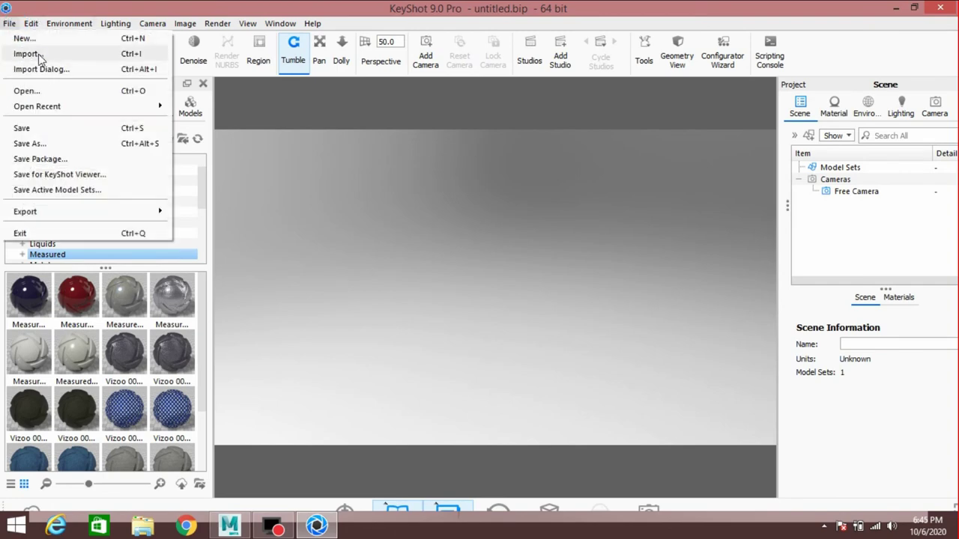
click(34, 54)
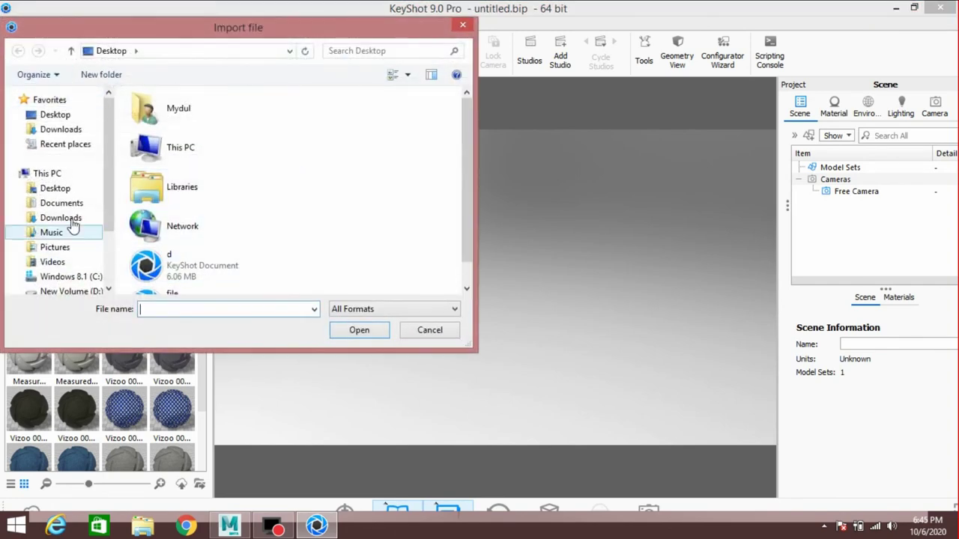
click(55, 188)
click(262, 154)
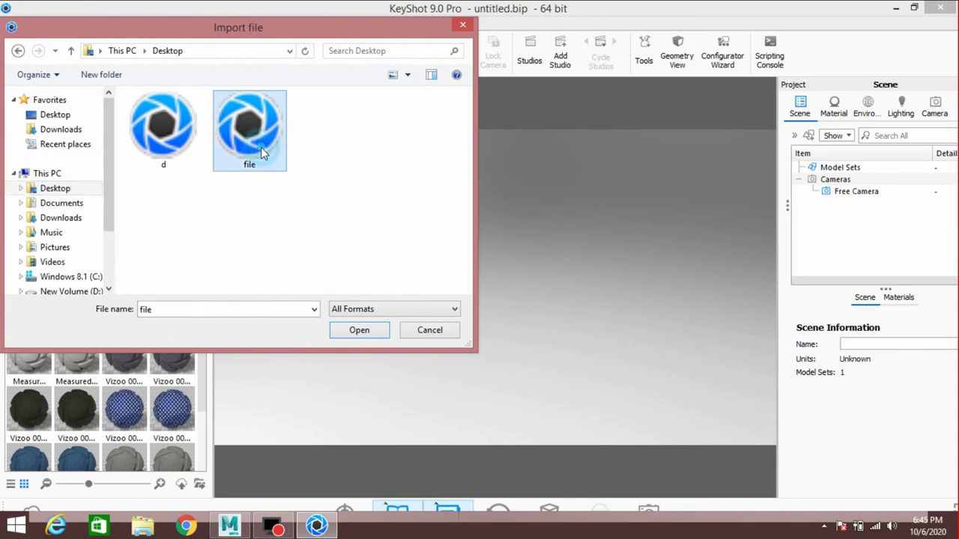
click(352, 332)
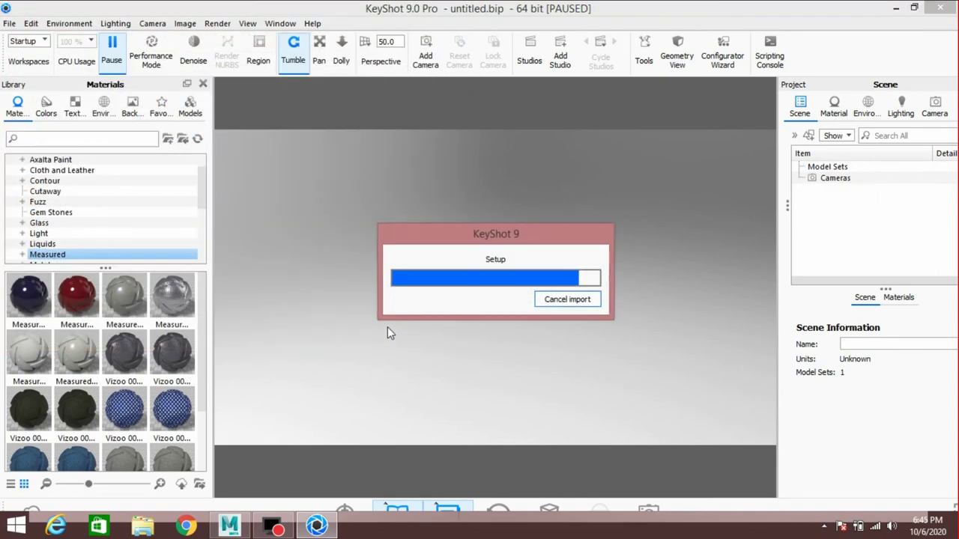
click(434, 306)
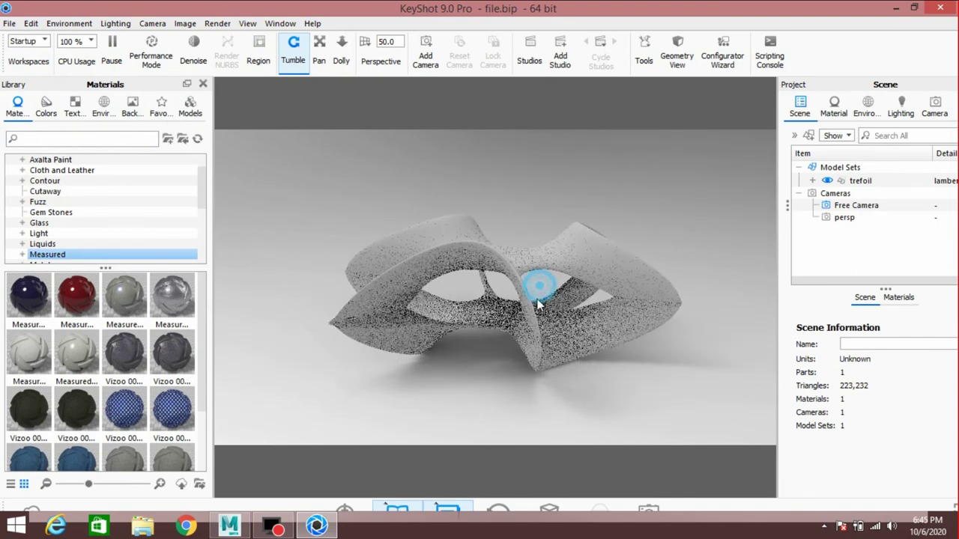
Step: Drag the red Measured material from the Library onto the trefoil
mouse_move(524, 289)
mouse_down()
mouse_move(461, 322)
mouse_move(442, 312)
mouse_up()
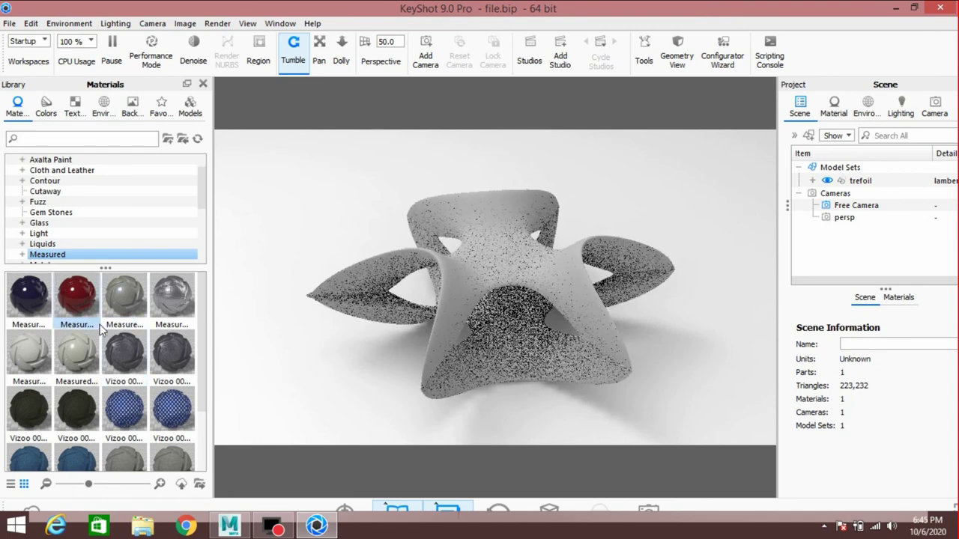
drag(70, 299, 457, 298)
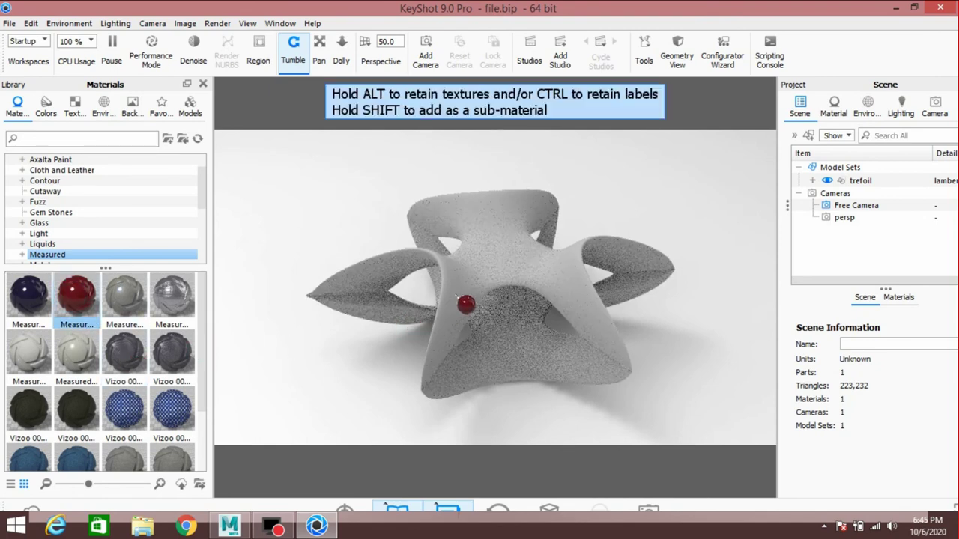
drag(483, 252, 472, 241)
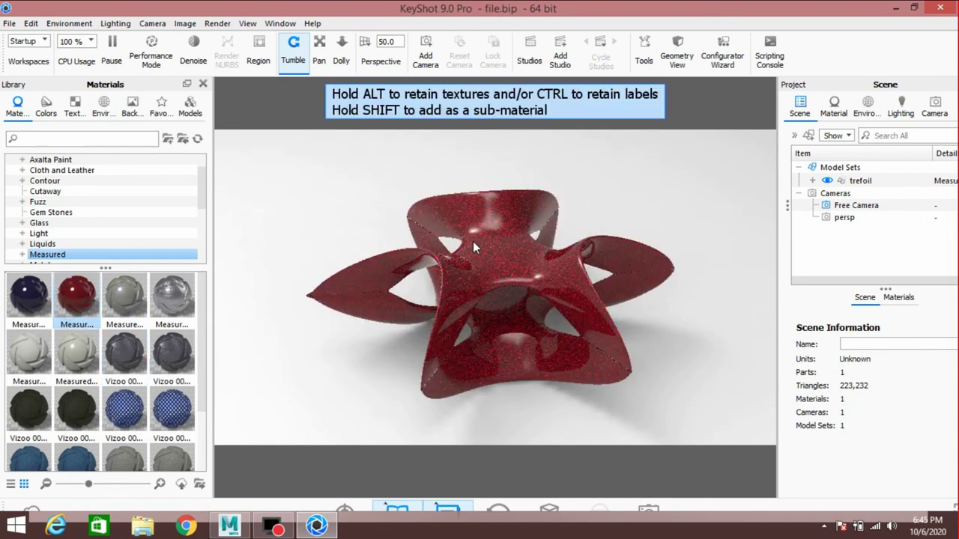
Step: Browse the Glass, Light, Gem Stones and Metal material categories in the Library
click(58, 224)
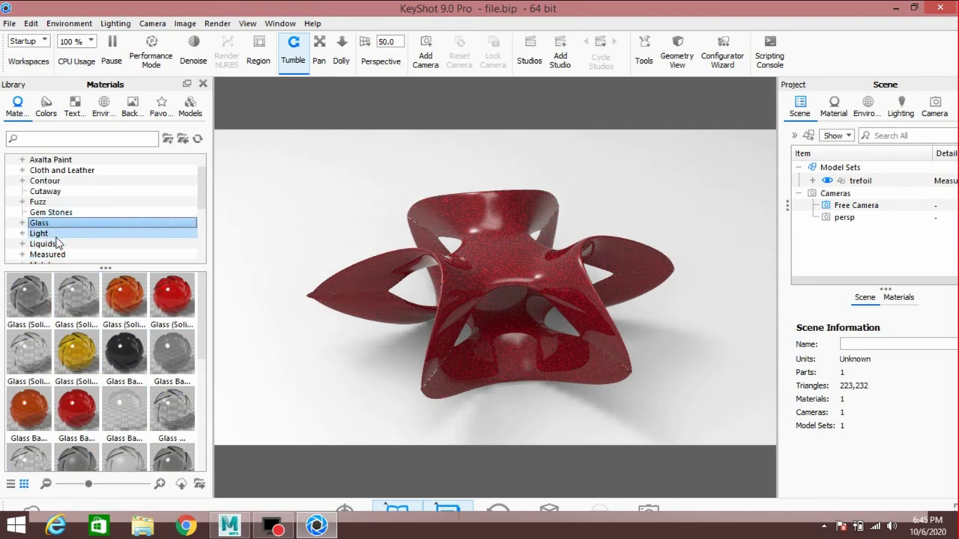
click(59, 234)
click(58, 215)
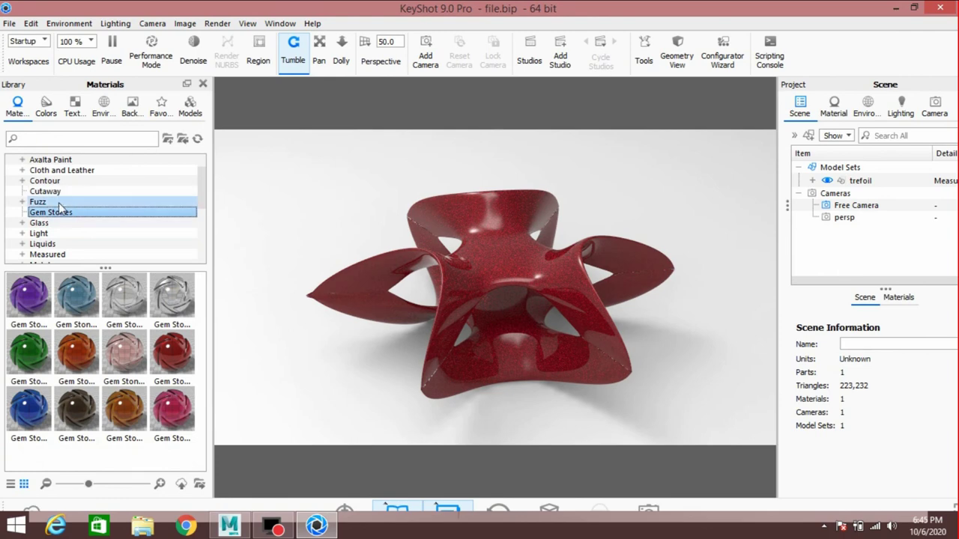
scroll(64, 217, down, 1)
click(65, 238)
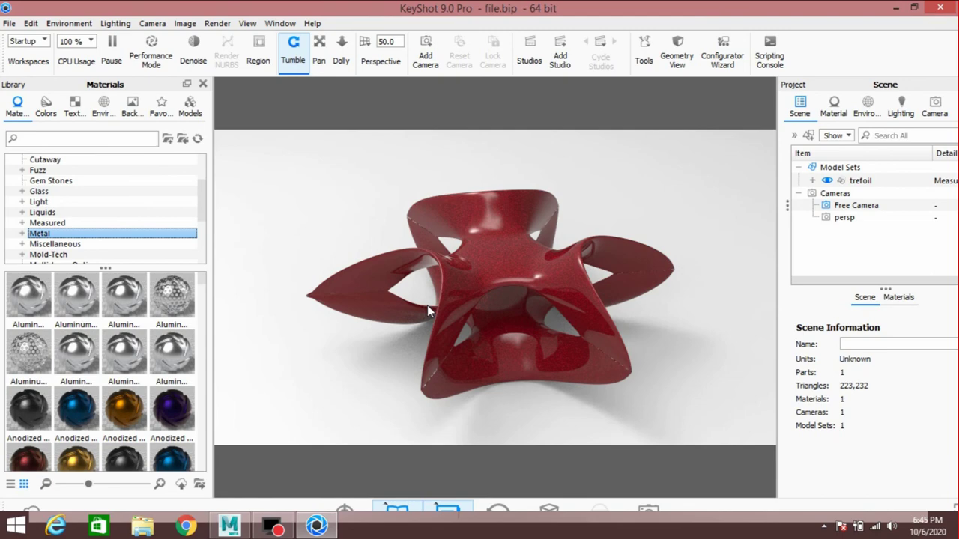
drag(471, 315, 484, 318)
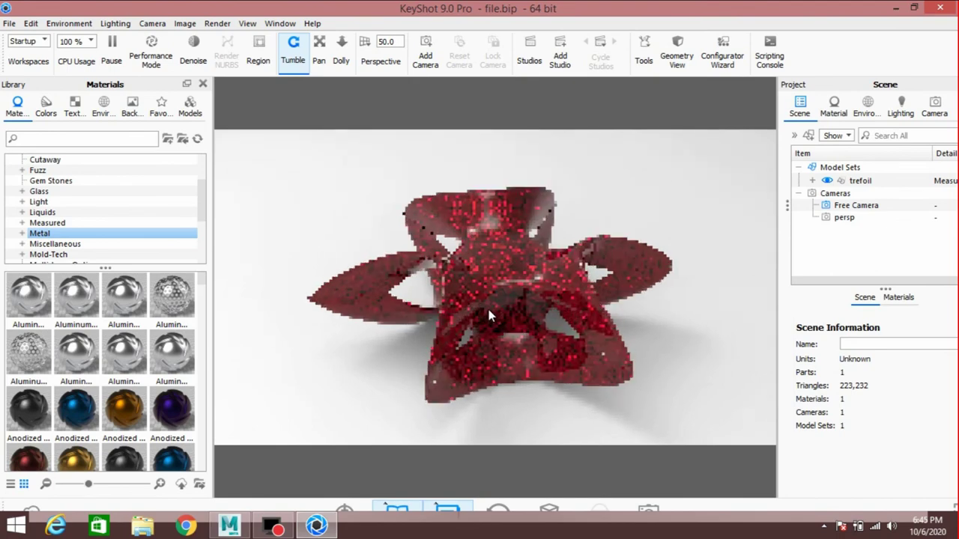